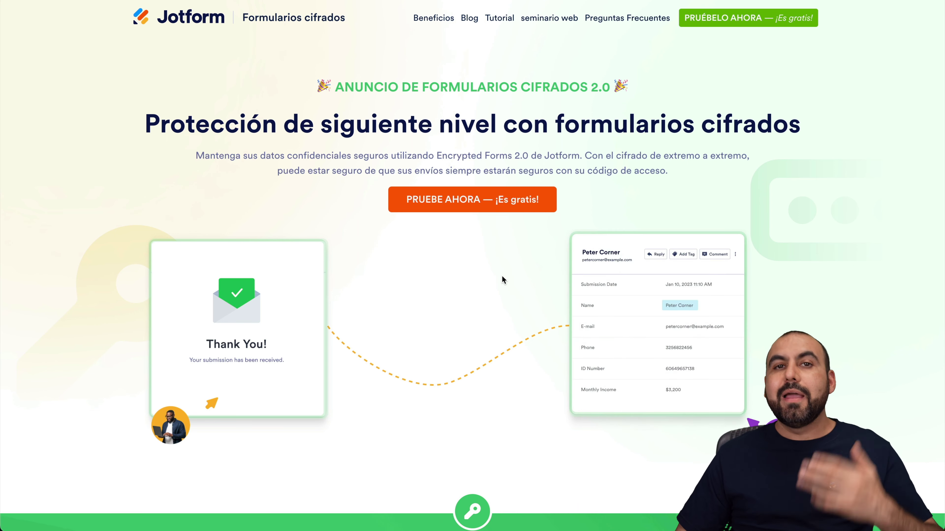
# Scroll down through the Encrypted Forms 2.0 landing page
pyautogui.scroll(-5, 502, 277)
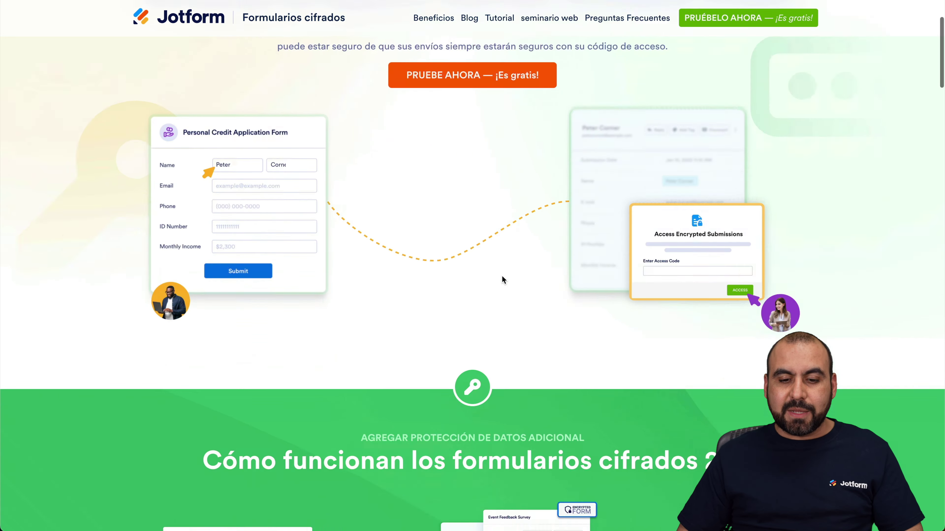
pyautogui.scroll(-10, 502, 277)
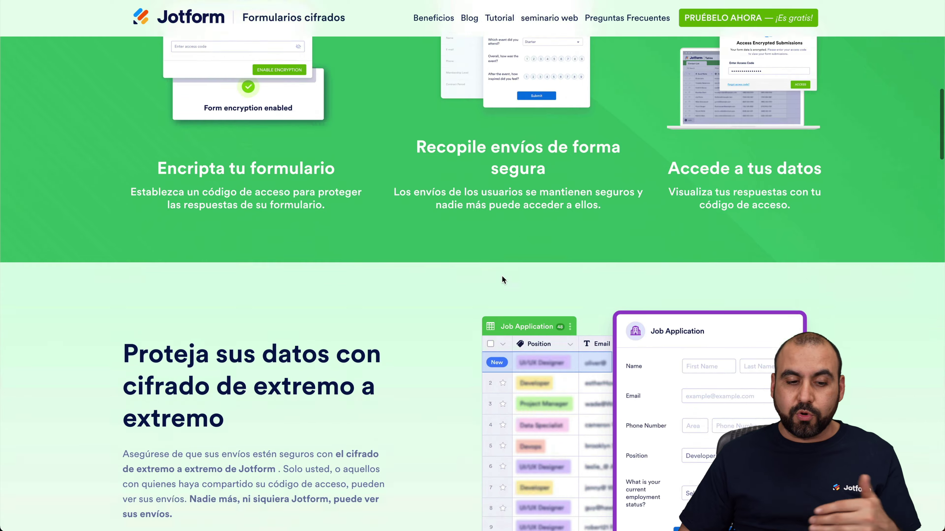
pyautogui.scroll(-12, 501, 277)
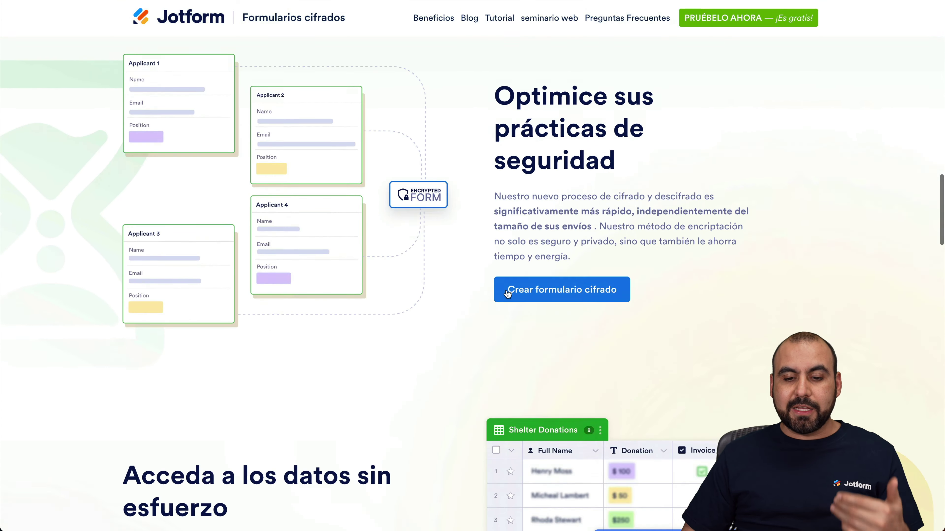
pyautogui.scroll(-16, 508, 294)
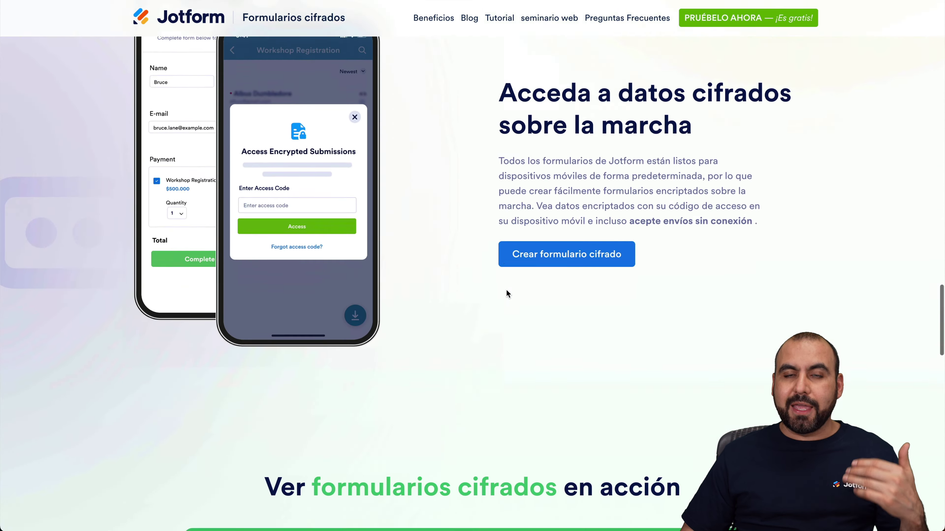
pyautogui.scroll(-16, 506, 291)
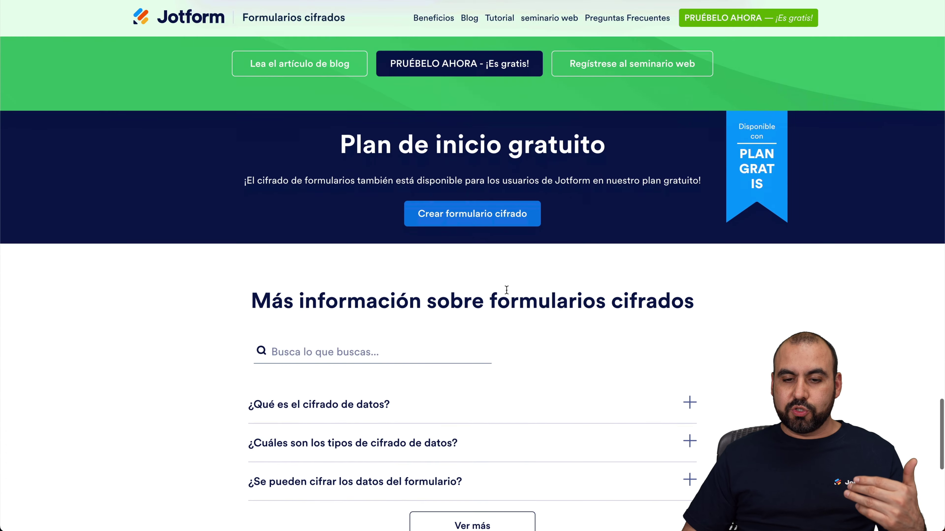
pyautogui.scroll(-3, 506, 290)
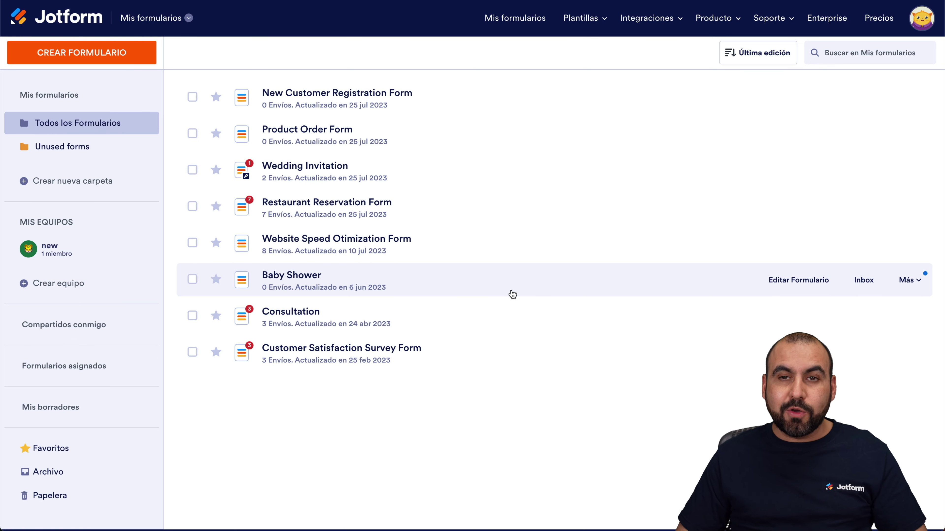
# In account Ajustes, set the interface language (Idioma) to Español and save it
pyautogui.click(914, 23)
pyautogui.click(796, 182)
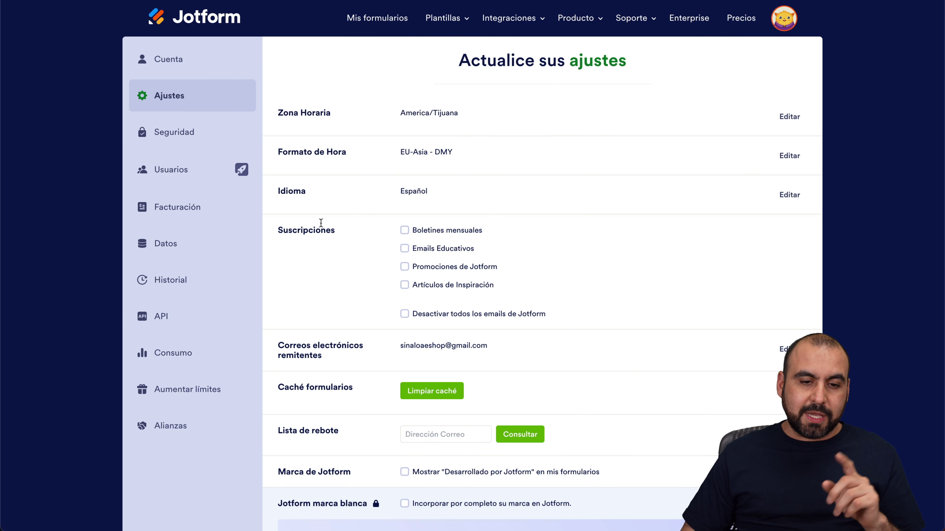
pyautogui.click(796, 195)
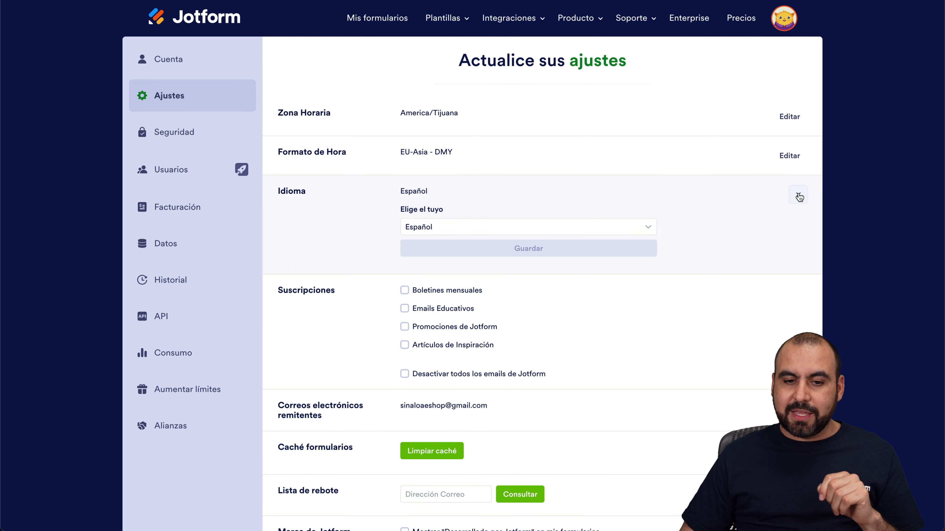
pyautogui.click(421, 231)
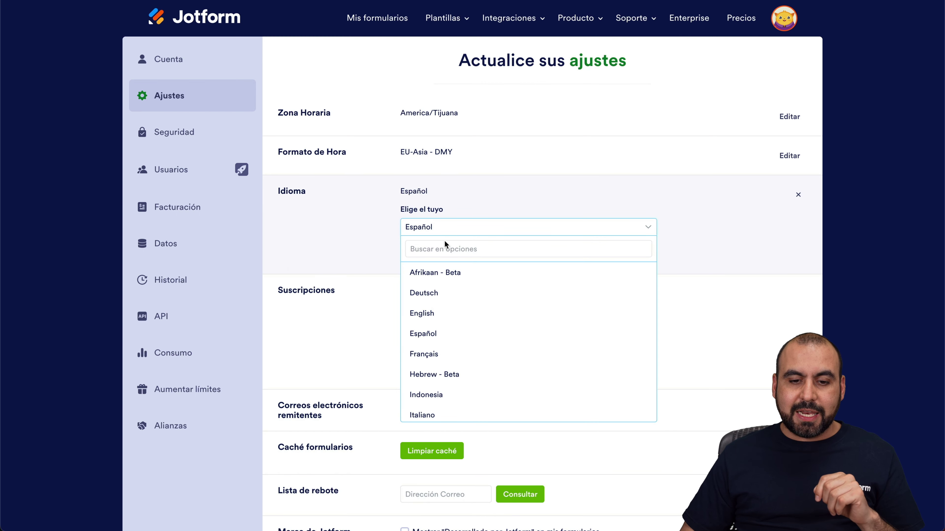
pyautogui.click(429, 337)
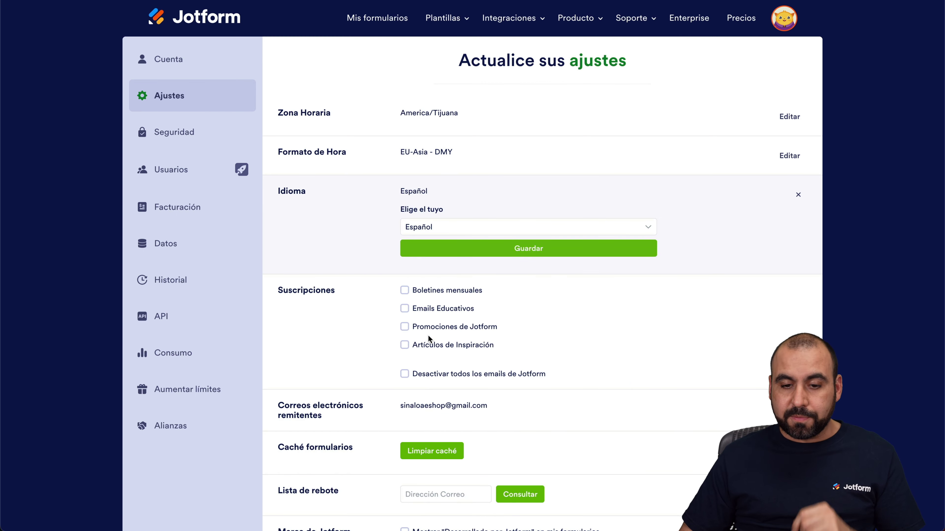
pyautogui.click(465, 254)
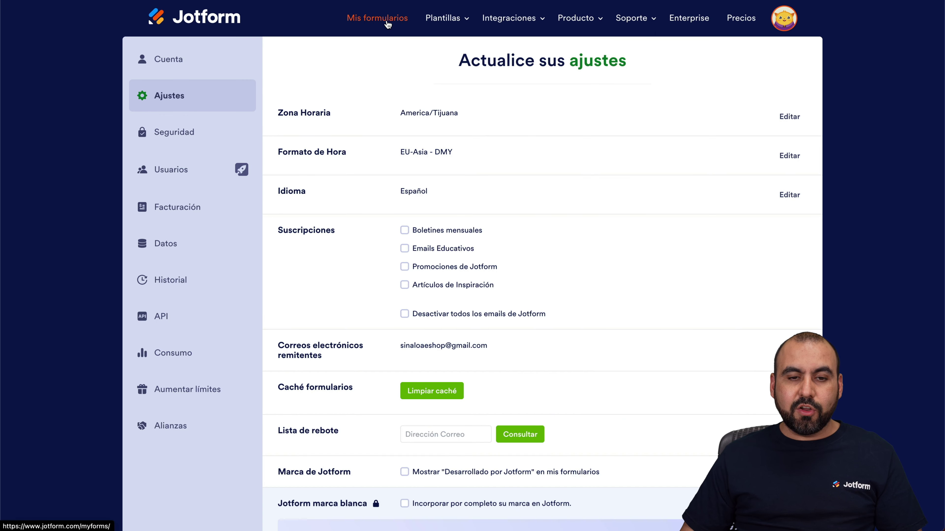
# From Mis formularios, create a new form using the New Customer Registration Form template
pyautogui.click(387, 23)
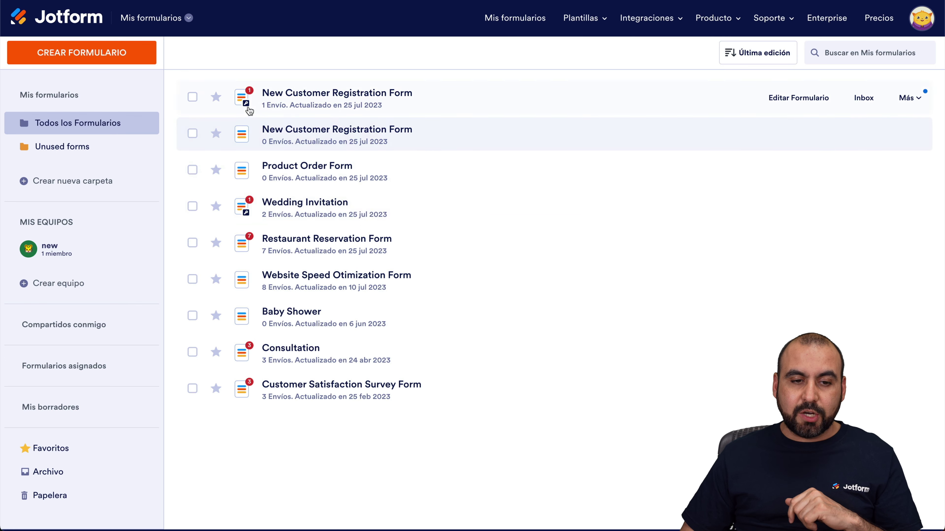
pyautogui.click(114, 60)
pyautogui.click(409, 179)
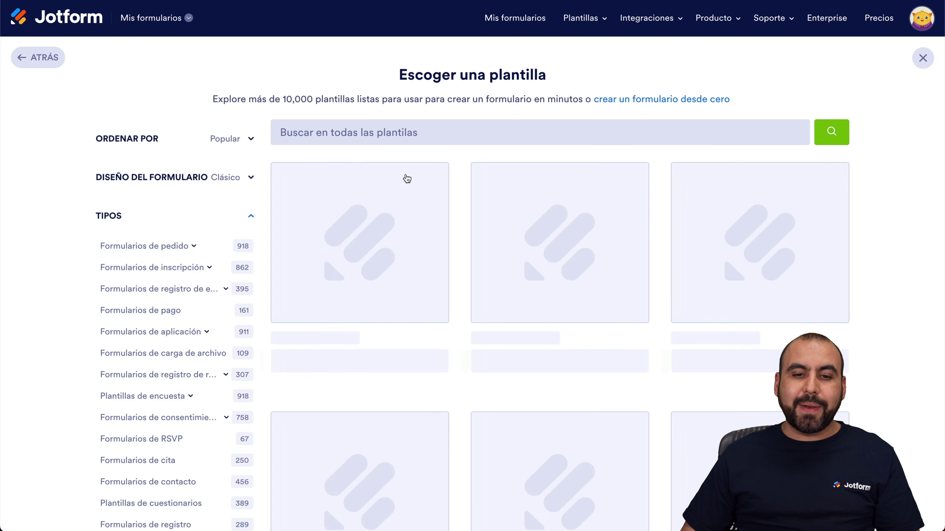
pyautogui.click(542, 358)
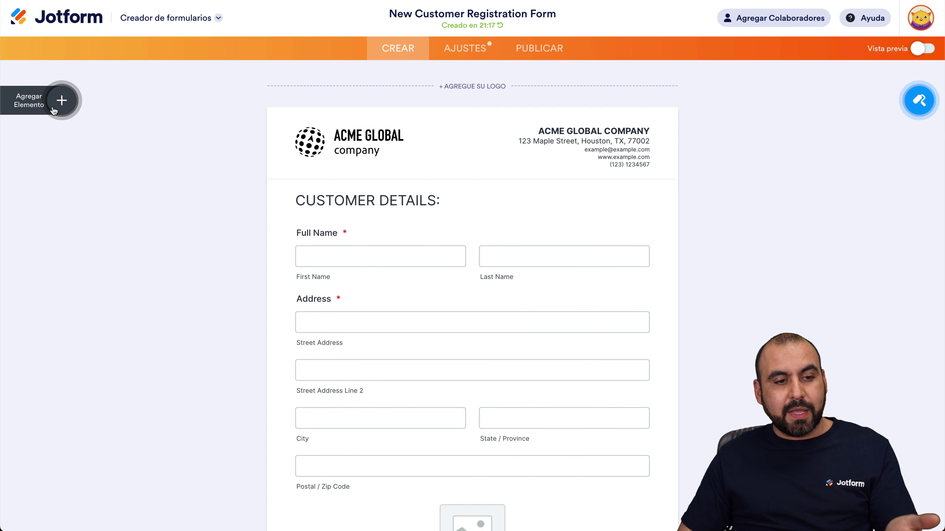
# Glance at the Add Element and designer panels, then show the form's AJUSTES settings
pyautogui.click(61, 100)
pyautogui.click(918, 100)
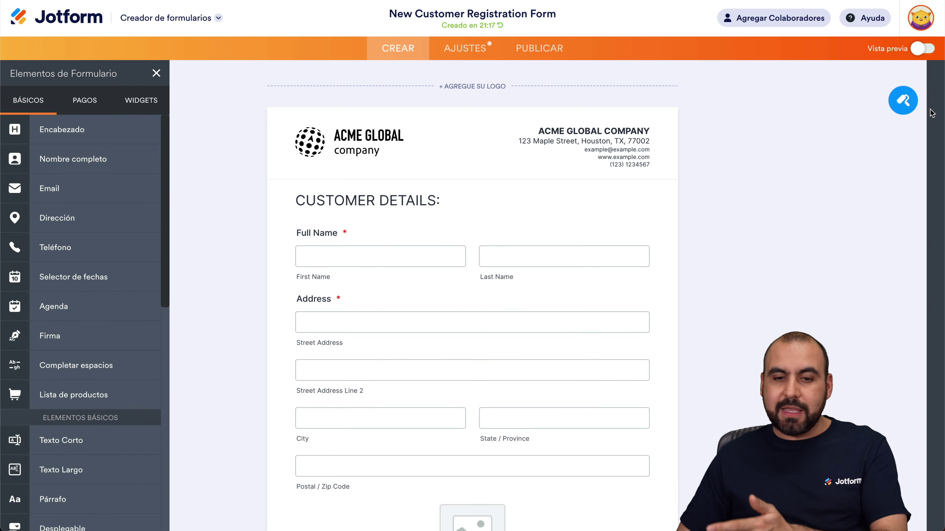
pyautogui.click(931, 75)
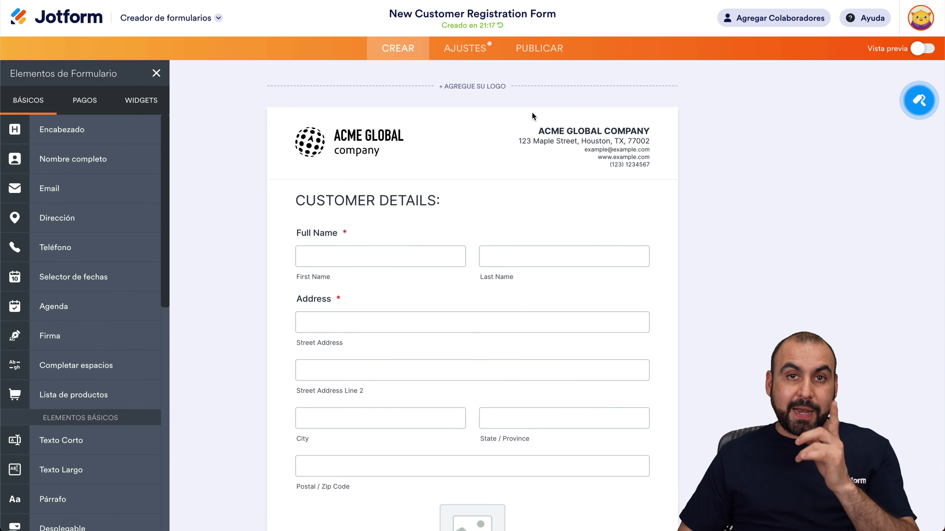
pyautogui.click(480, 56)
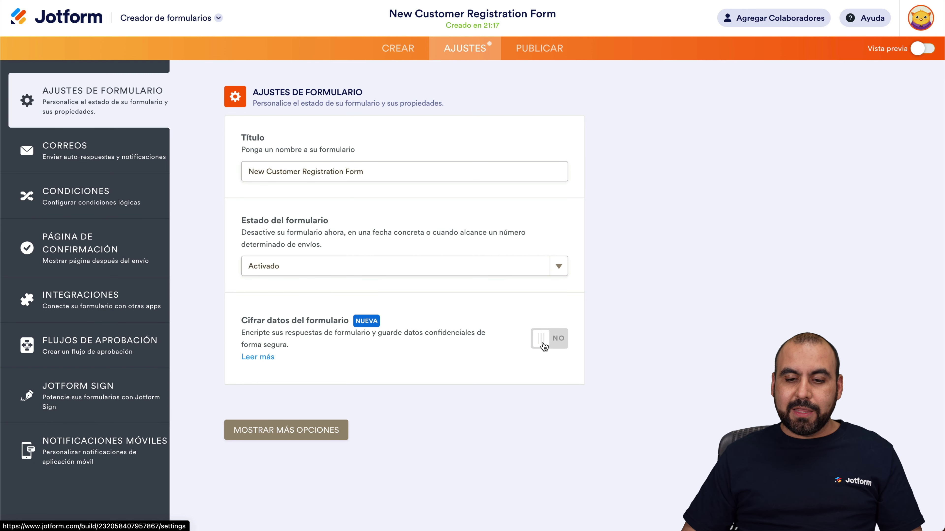
# Switch on Cifrar datos del formulario and verify the account with its saved password
pyautogui.click(550, 344)
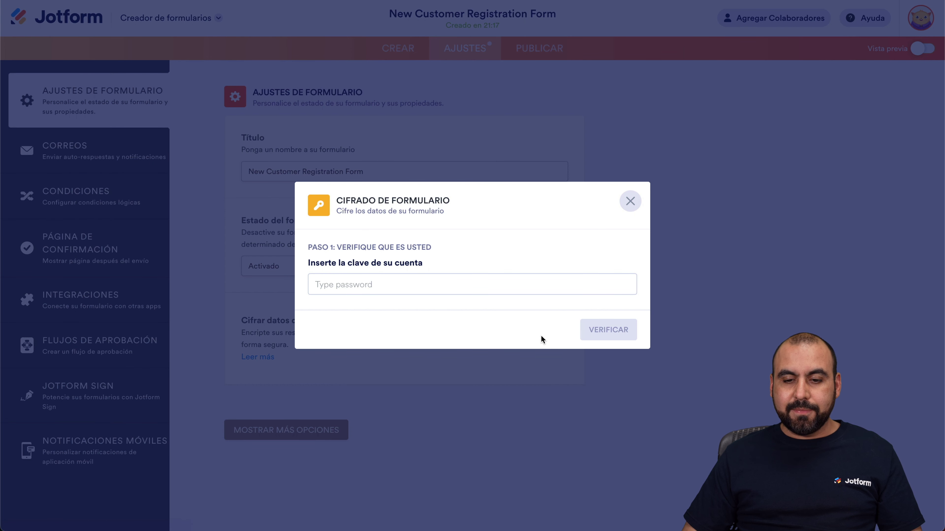
pyautogui.click(400, 286)
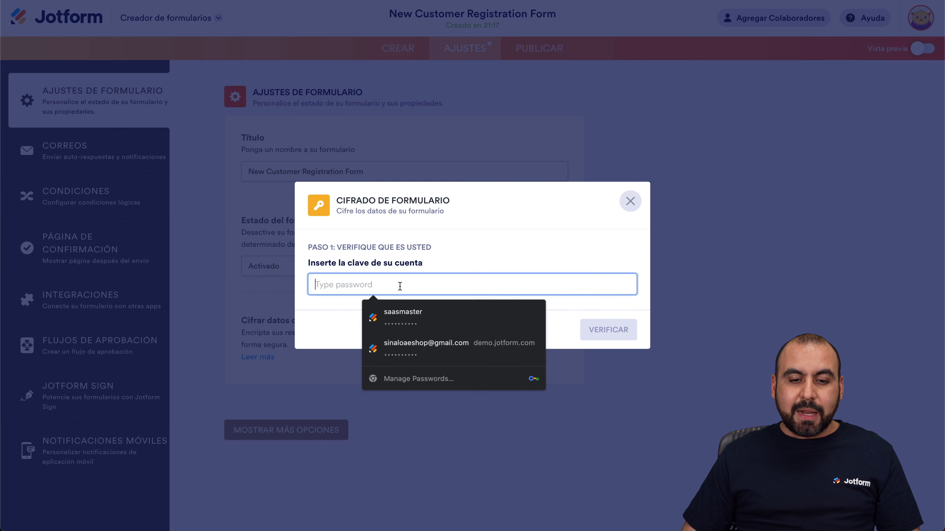
pyautogui.click(416, 316)
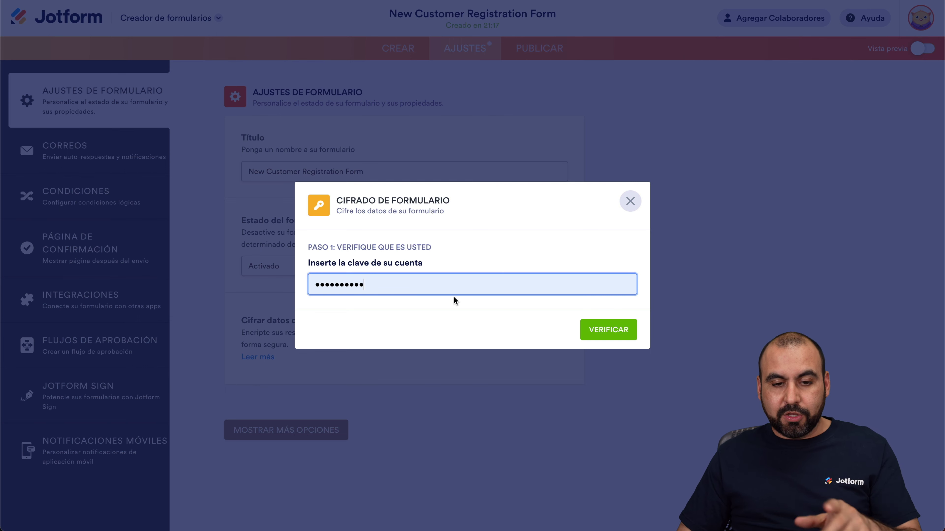
pyautogui.click(605, 331)
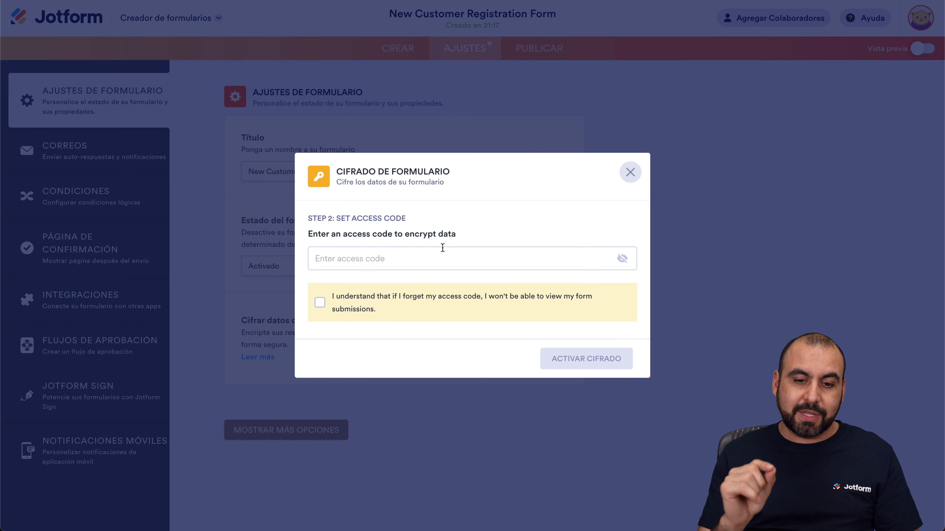
# Enter a masked access code, acknowledge it can't be recovered, and activate encryption
pyautogui.click(476, 252)
pyautogui.write('password')
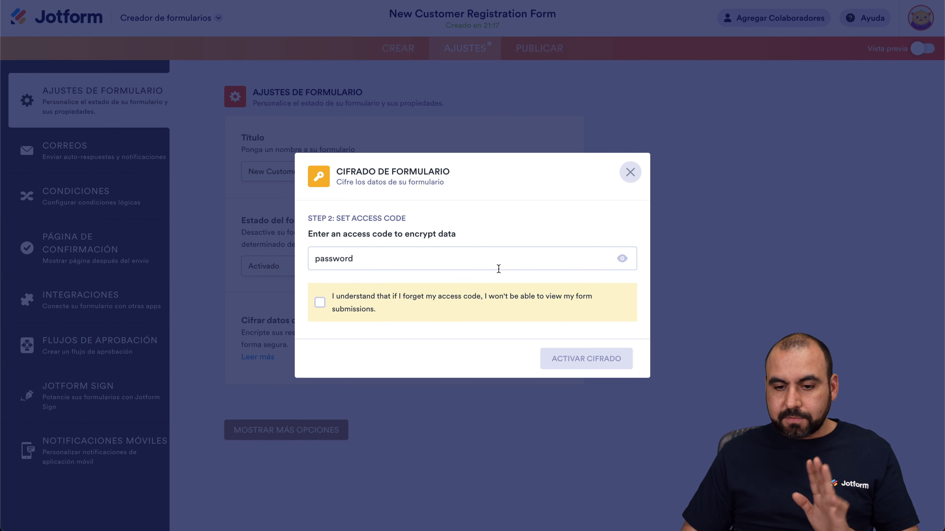
pyautogui.click(622, 259)
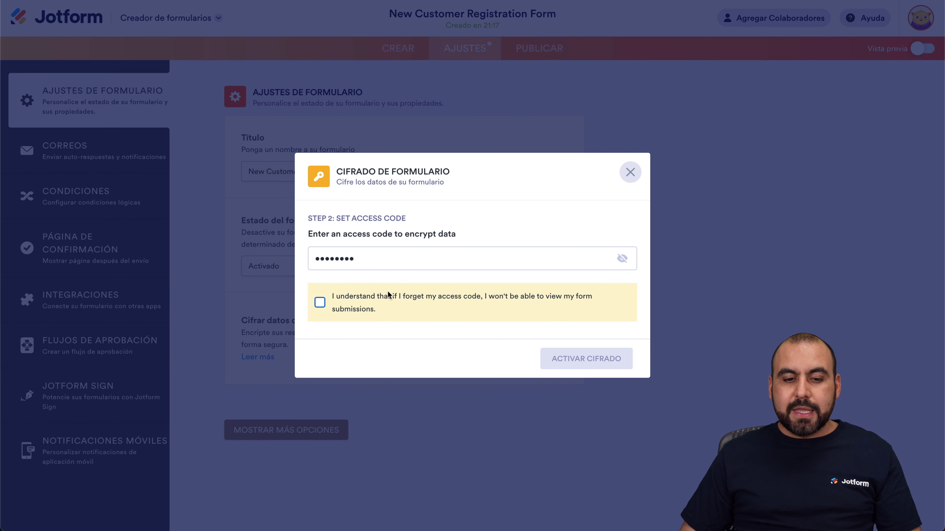
pyautogui.click(321, 303)
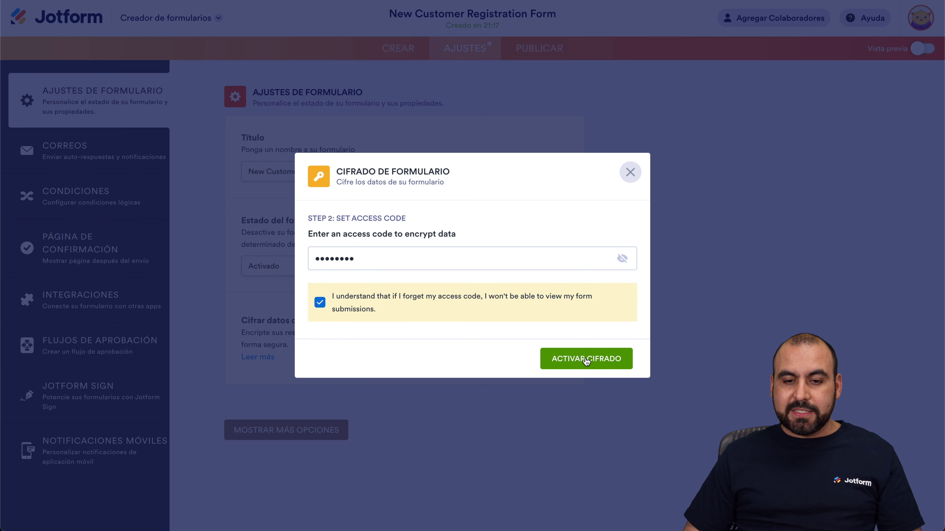
pyautogui.click(608, 359)
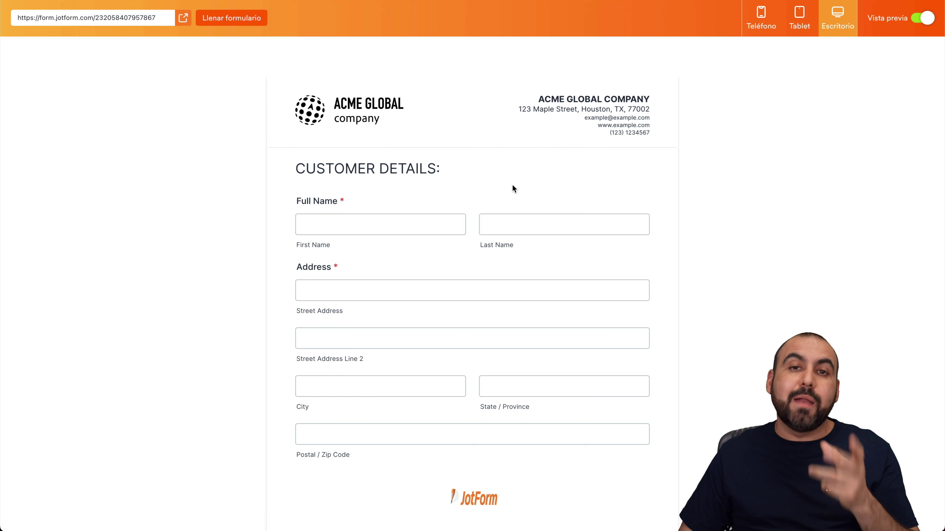
# Submit a test entry with a customer's first and last name, then exit the preview
pyautogui.scroll(-2, 512, 185)
pyautogui.click(403, 149)
pyautogui.press('Tab')
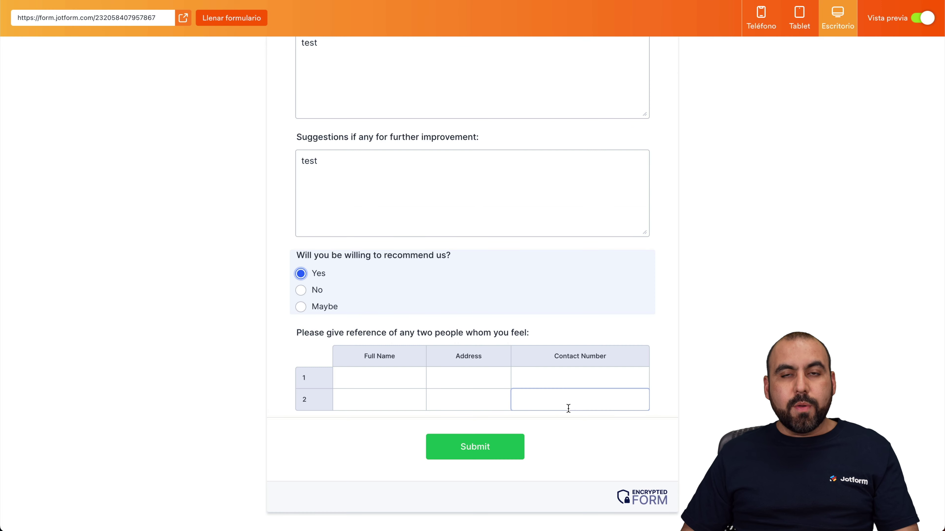
pyautogui.scroll(-1, 568, 408)
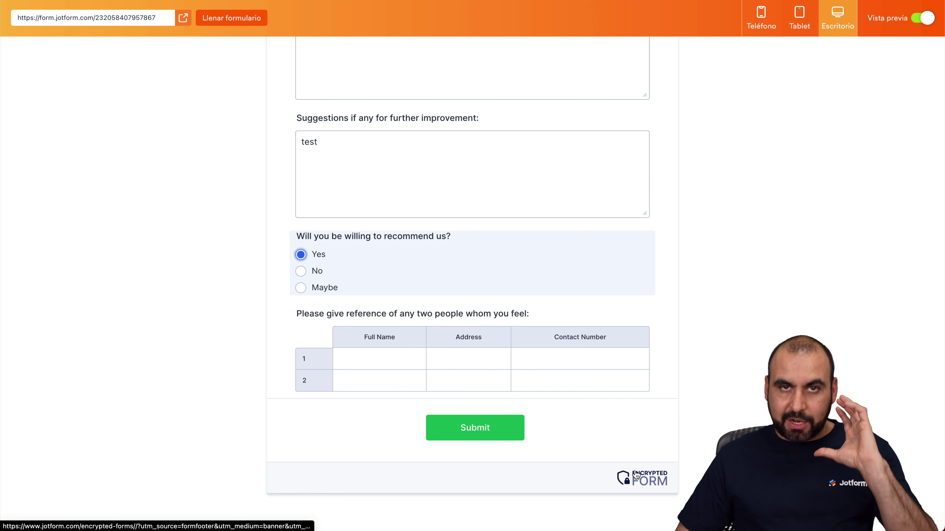
pyautogui.click(499, 436)
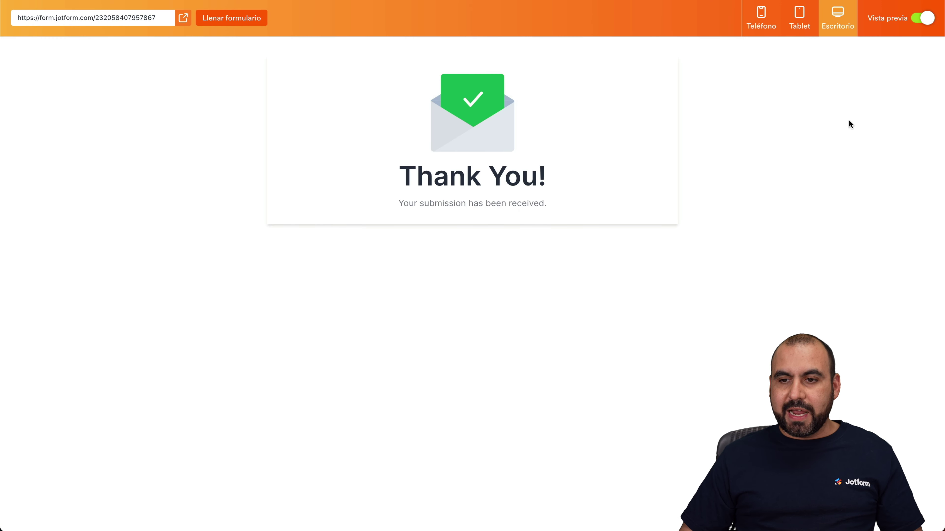
pyautogui.click(917, 22)
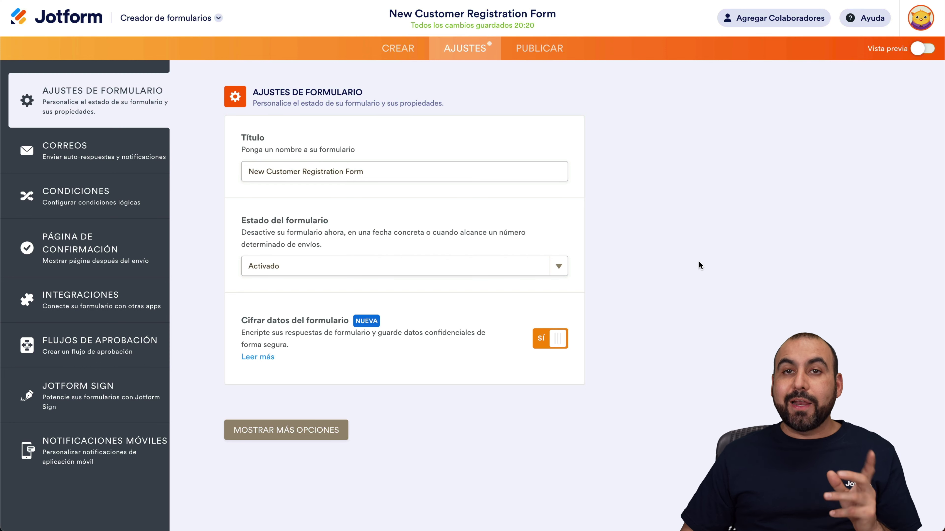
# Open the form's submissions in Tablas and unlock them with the access code
pyautogui.click(169, 17)
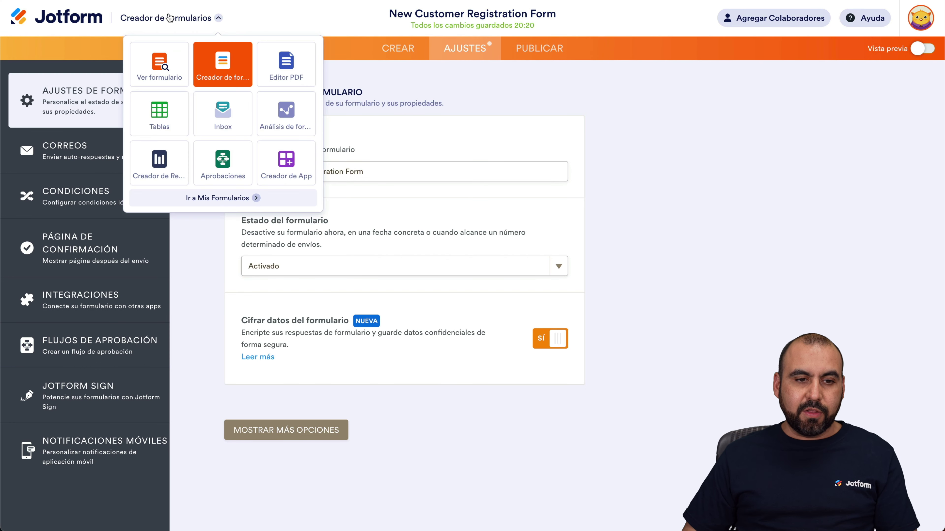
pyautogui.click(160, 114)
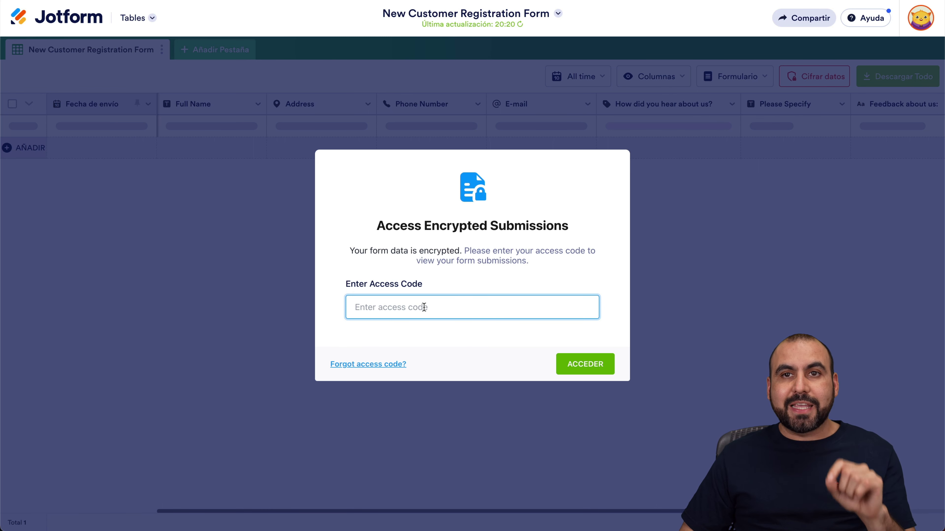
pyautogui.click(424, 309)
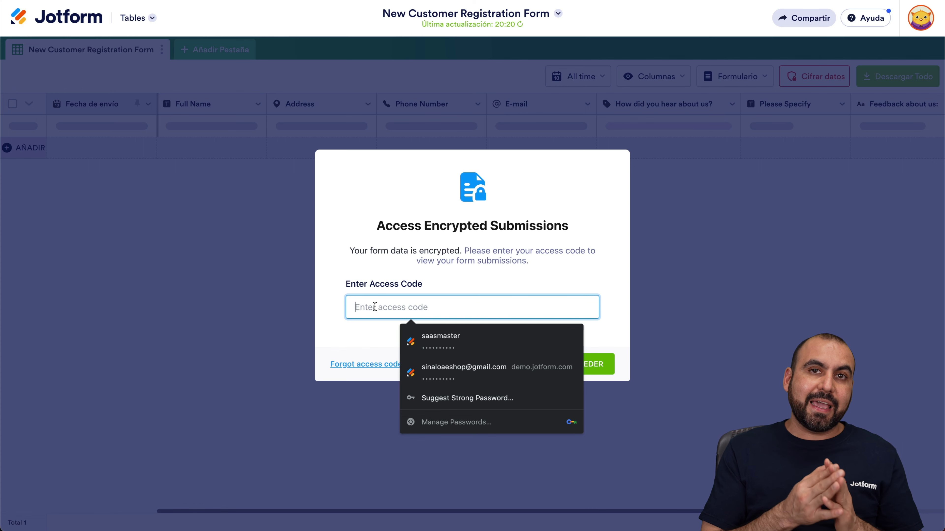
pyautogui.write('123456789')
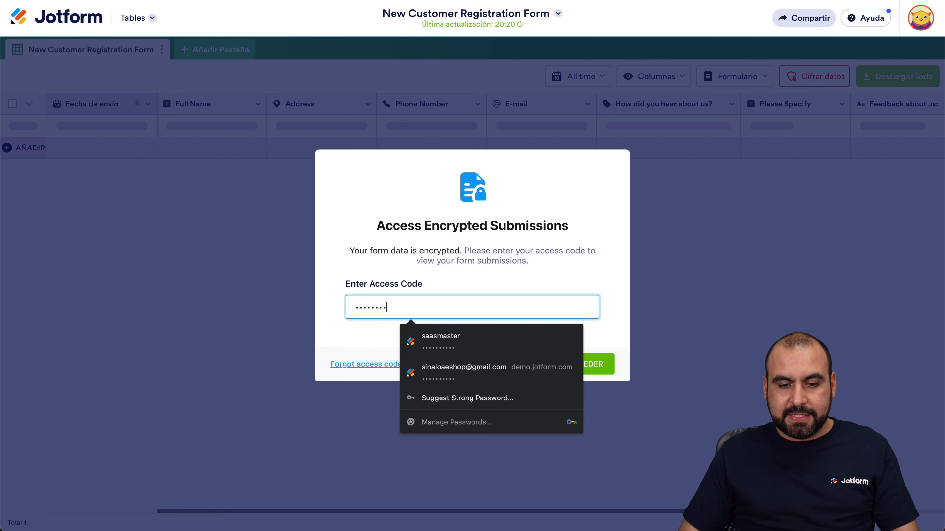
pyautogui.click(577, 365)
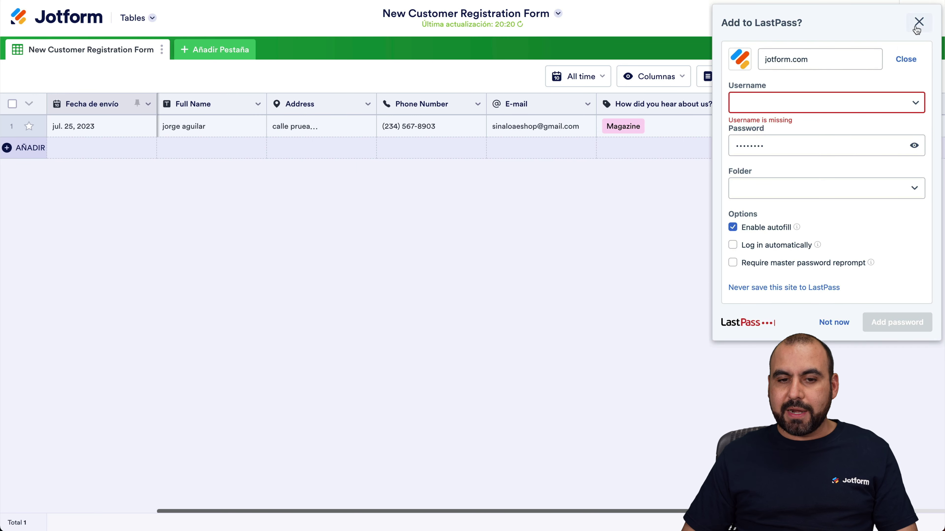
pyautogui.click(917, 24)
pyautogui.hscroll(5, 851, 138)
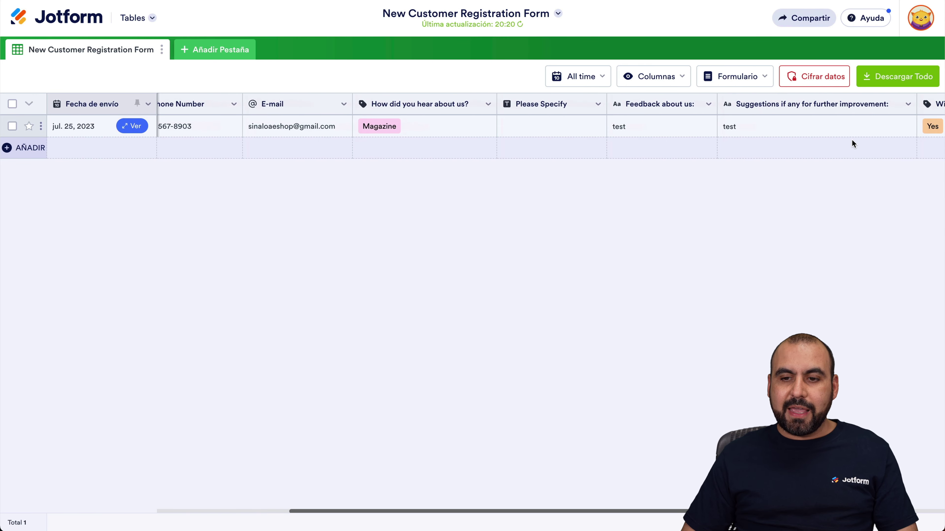
pyautogui.hscroll(-5, 852, 139)
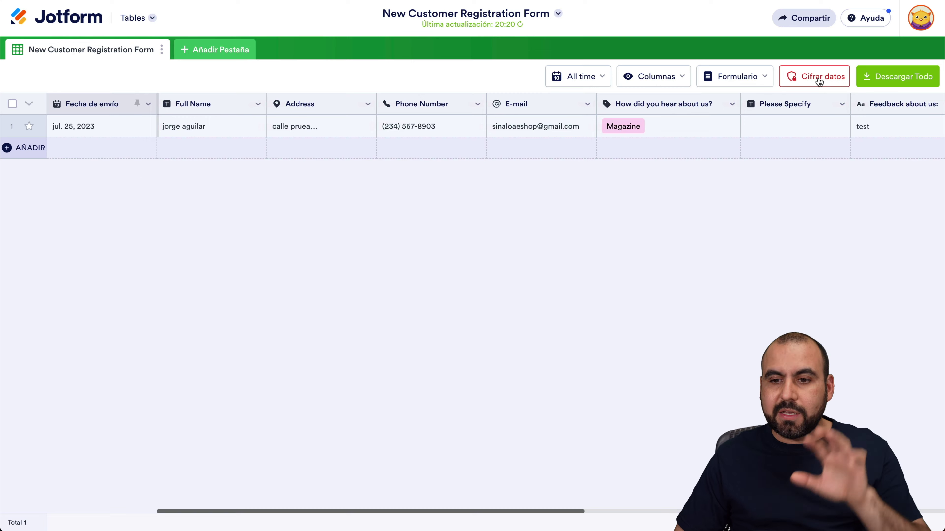
# Re-encrypt the Tables submissions with Cifrar datos, confirming YES, ENCRYPT
pyautogui.click(819, 79)
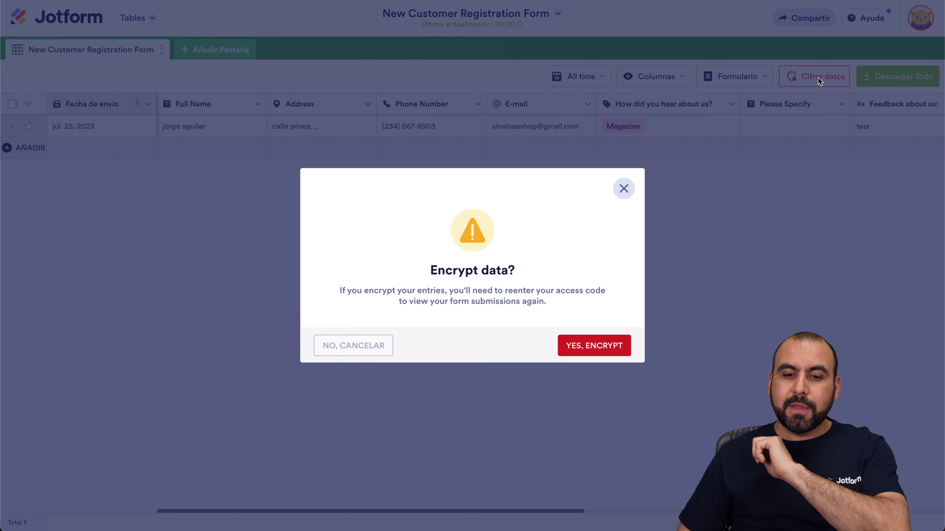
pyautogui.click(584, 346)
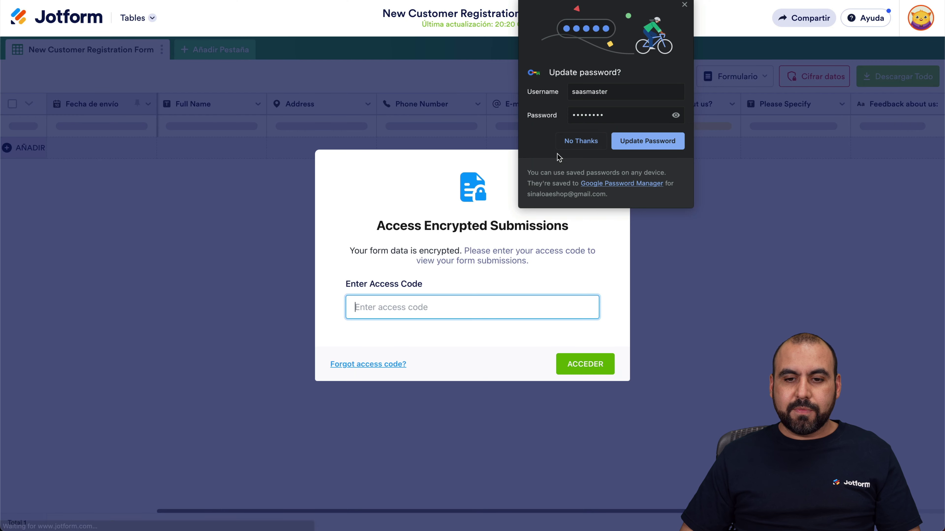
pyautogui.click(574, 142)
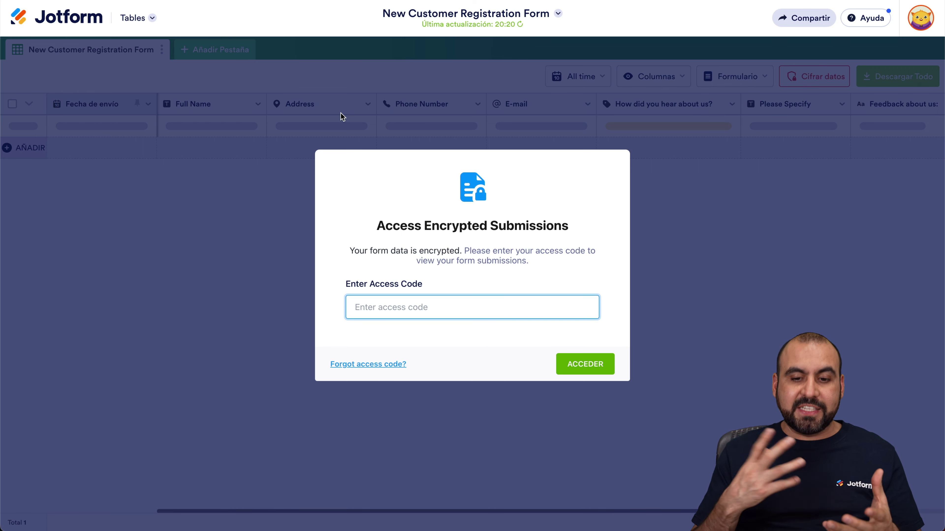
# Return from Tables to the form builder and show the form's AJUSTES page
pyautogui.click(134, 18)
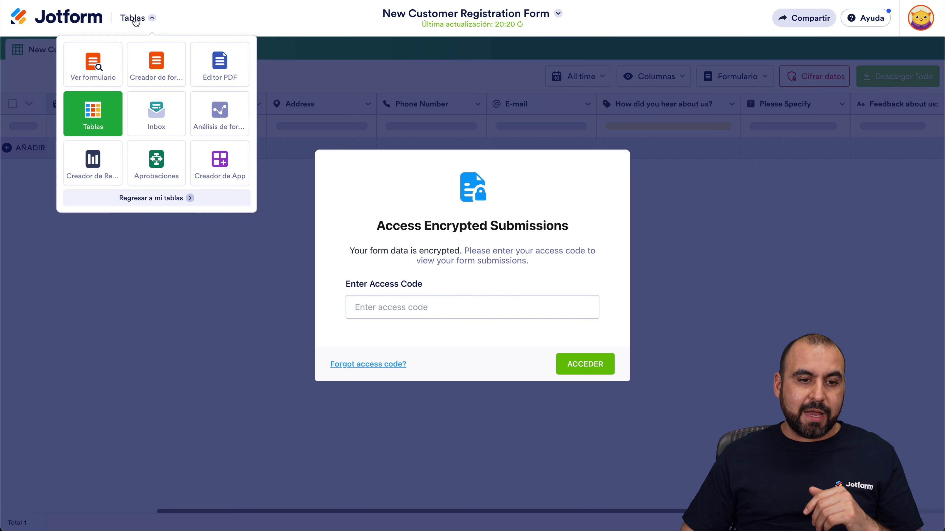
pyautogui.click(98, 68)
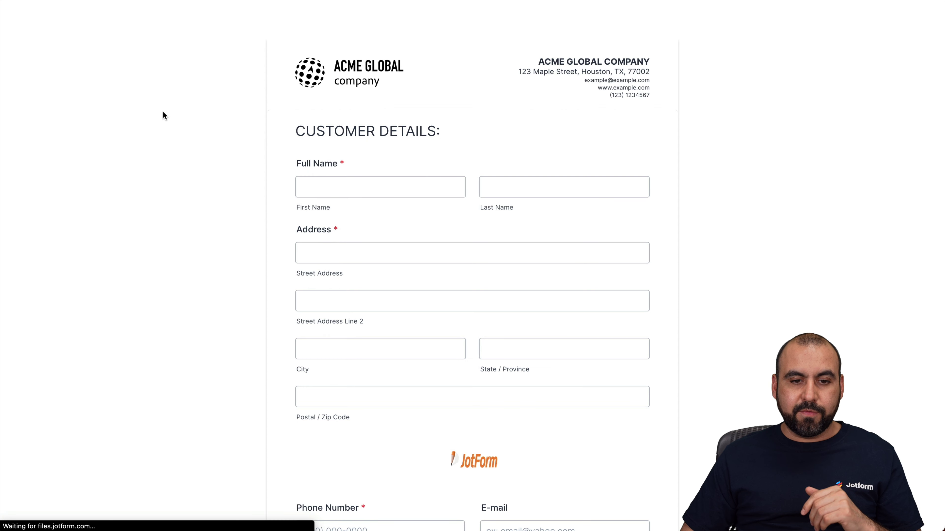
pyautogui.hotkey('ctrl', 'w')
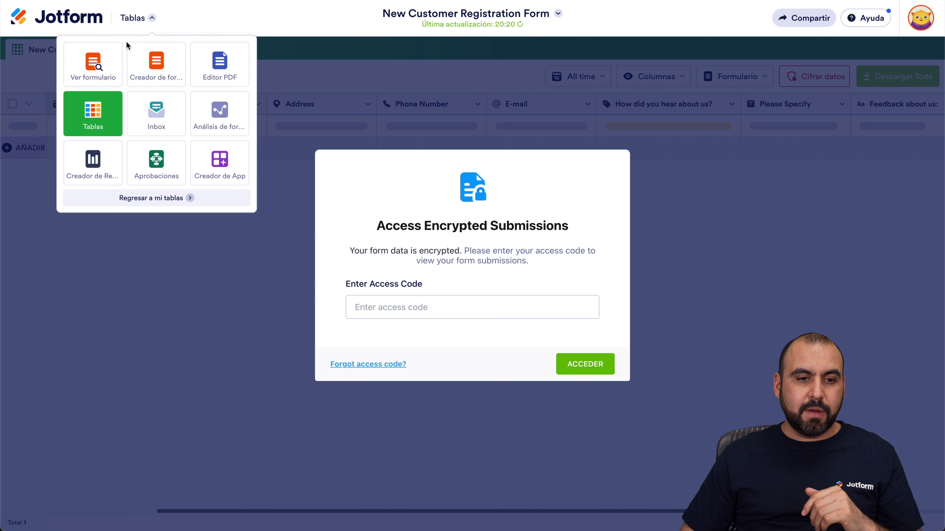
pyautogui.click(143, 61)
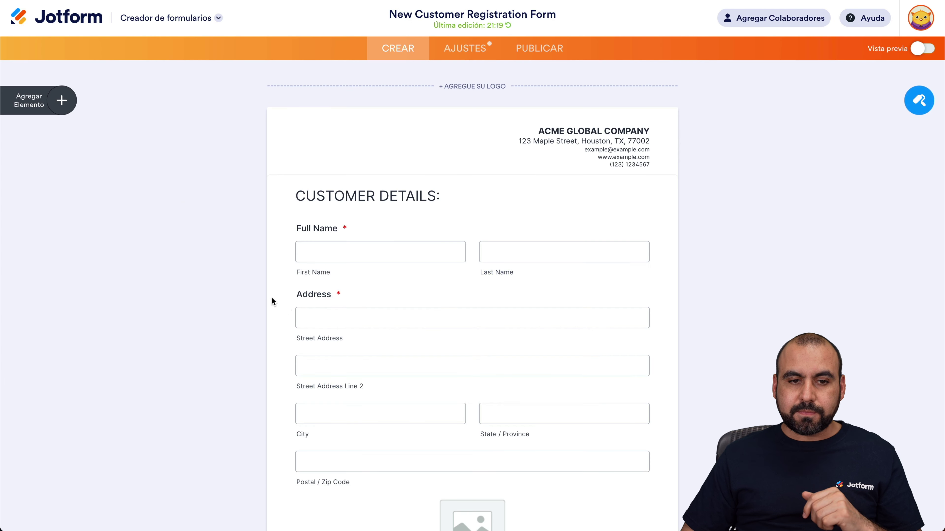
pyautogui.click(464, 48)
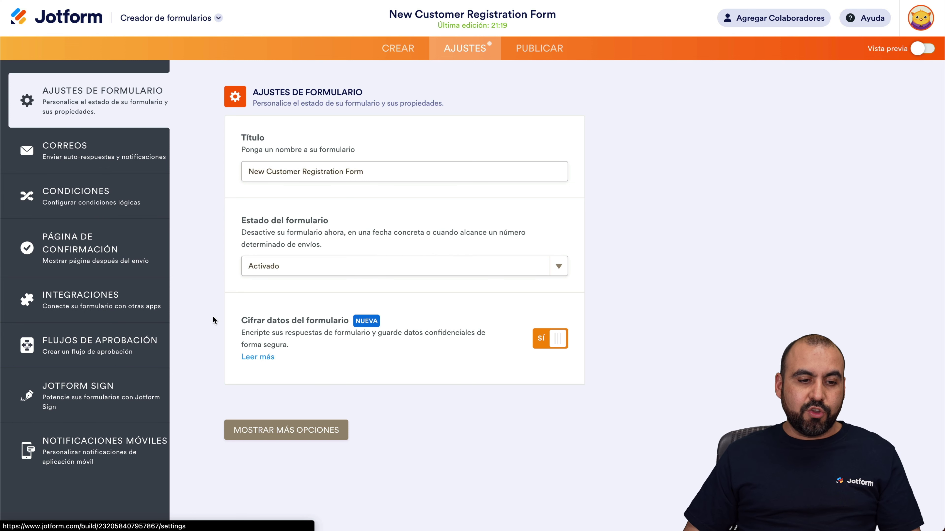
# Review the Integraciones list, then Flujos de aprobación, which warns encrypted forms can't use approval flows
pyautogui.click(90, 300)
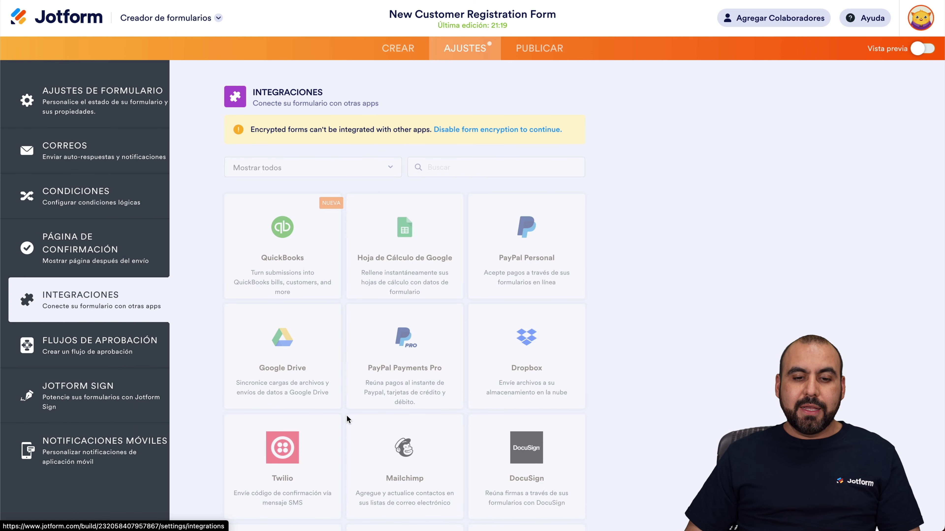
pyautogui.scroll(-15, 340, 401)
pyautogui.scroll(15, 348, 422)
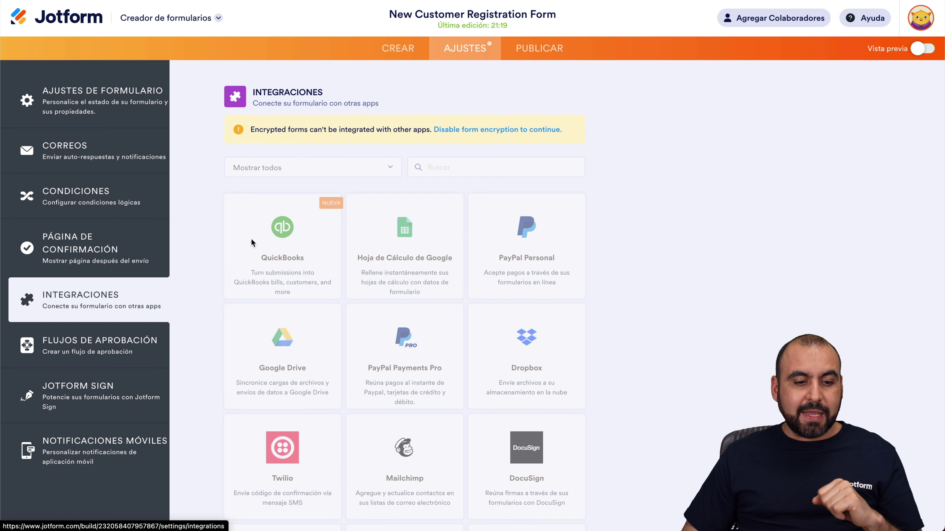
pyautogui.click(95, 348)
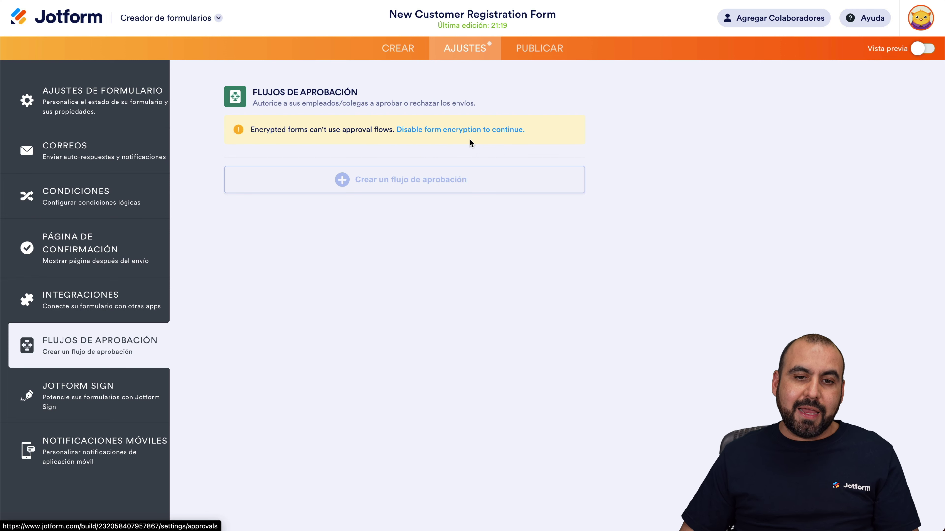
# Check Jotform Sign, then view the Condiciones rule showing Please Specify when referral is Other
pyautogui.click(114, 393)
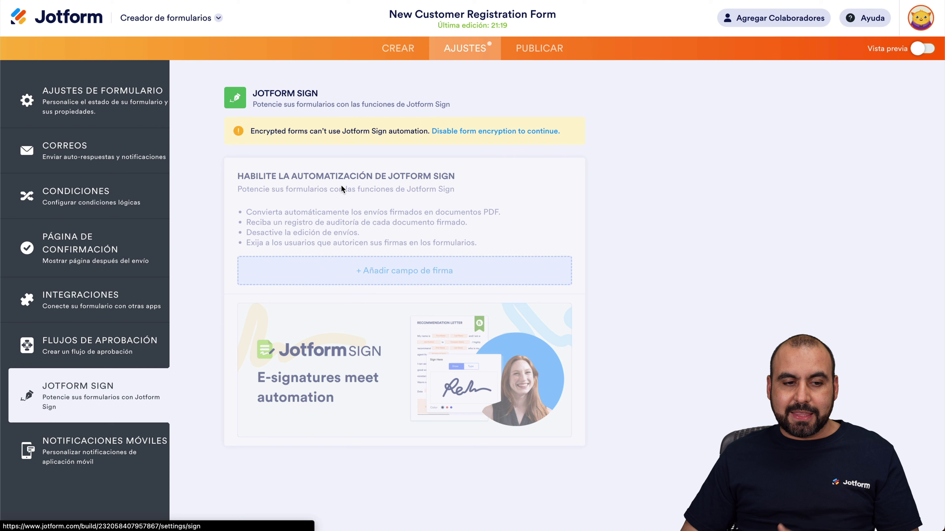
pyautogui.click(104, 201)
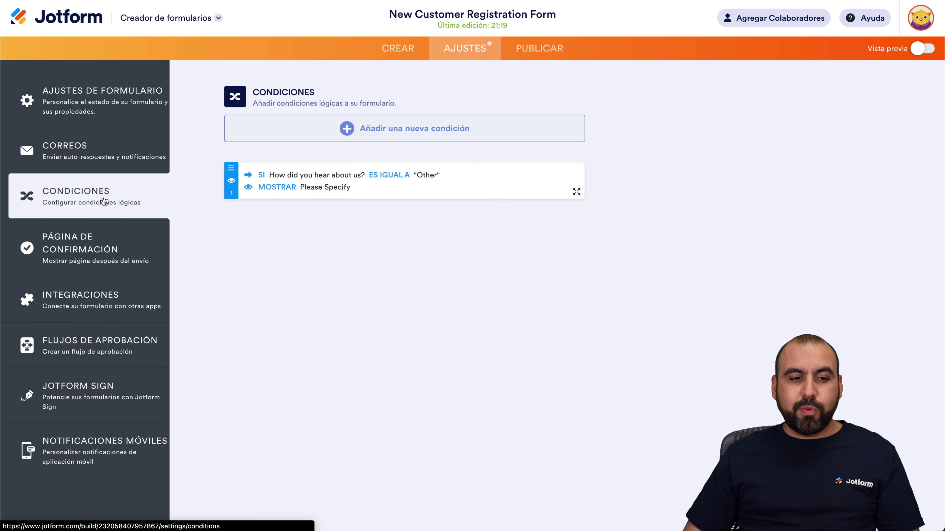
# Show Correos with Notificación 1 and the second email's error flag
pyautogui.click(94, 151)
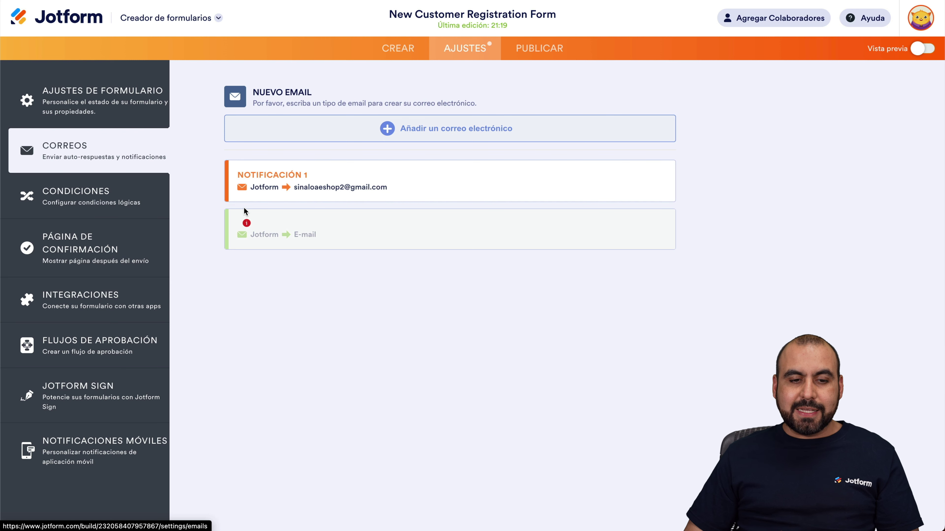
pyautogui.moveTo(246, 224)
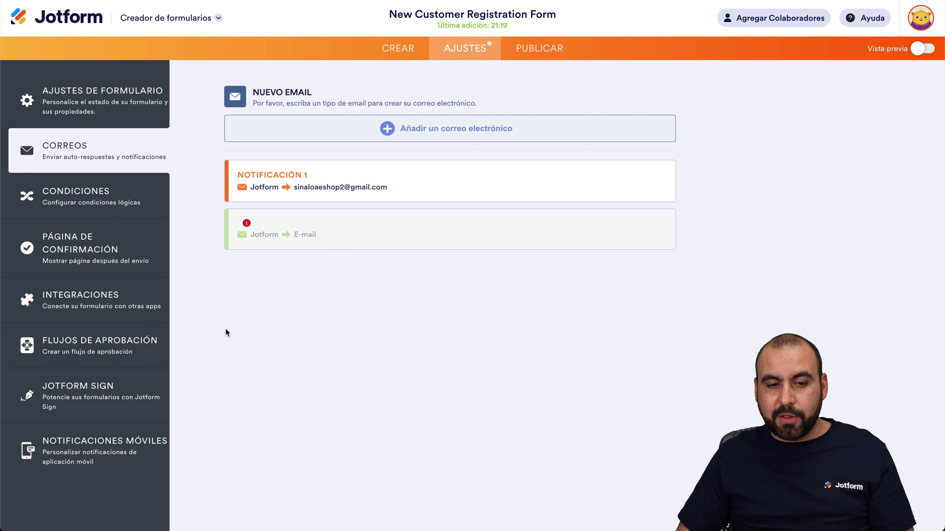
pyautogui.moveTo(281, 173)
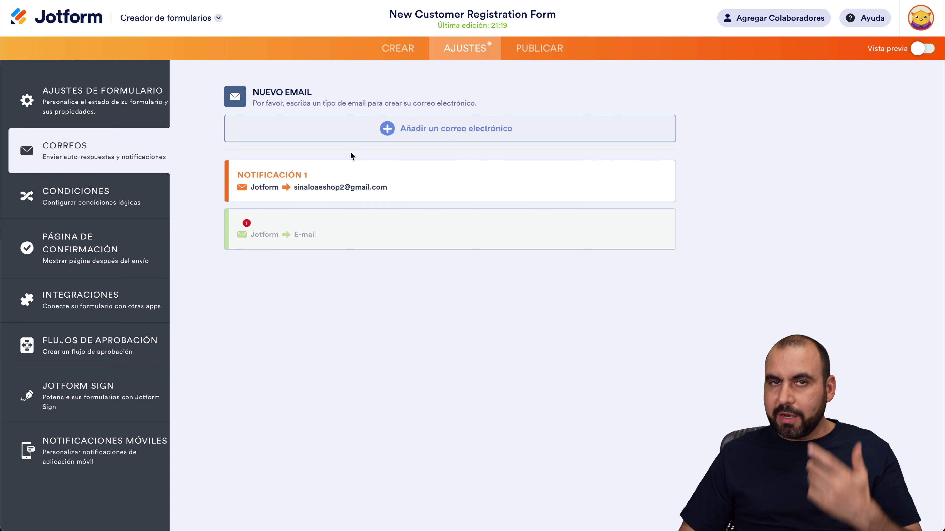
# Return to Ajustes de formulario, then exit the builder to the Mis formularios list
pyautogui.click(95, 103)
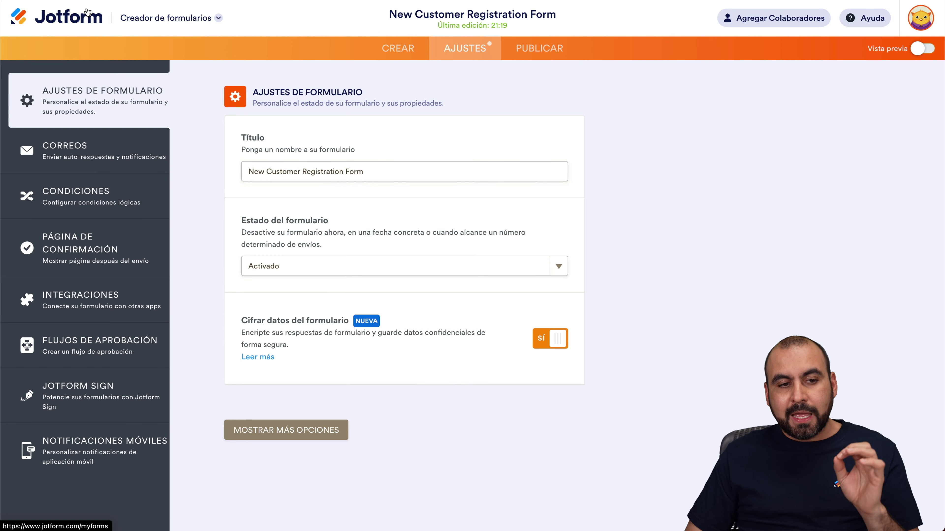
pyautogui.click(86, 17)
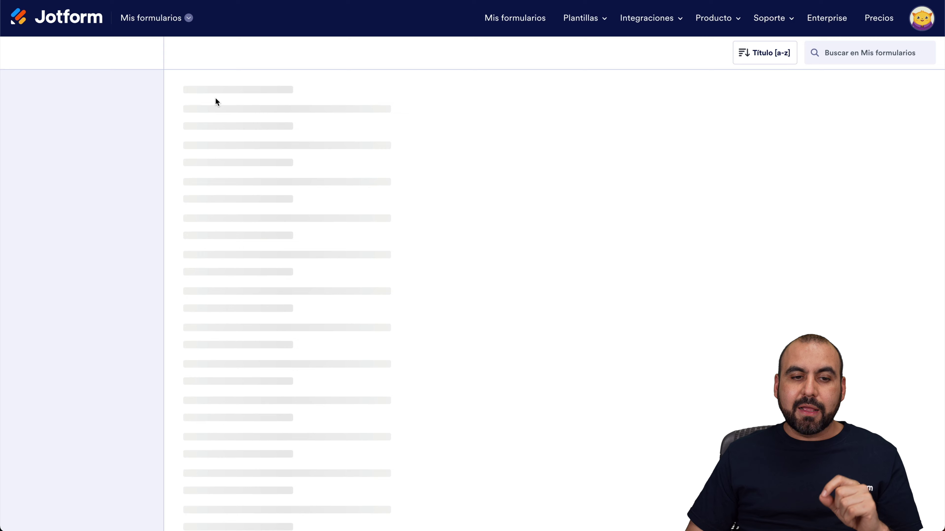